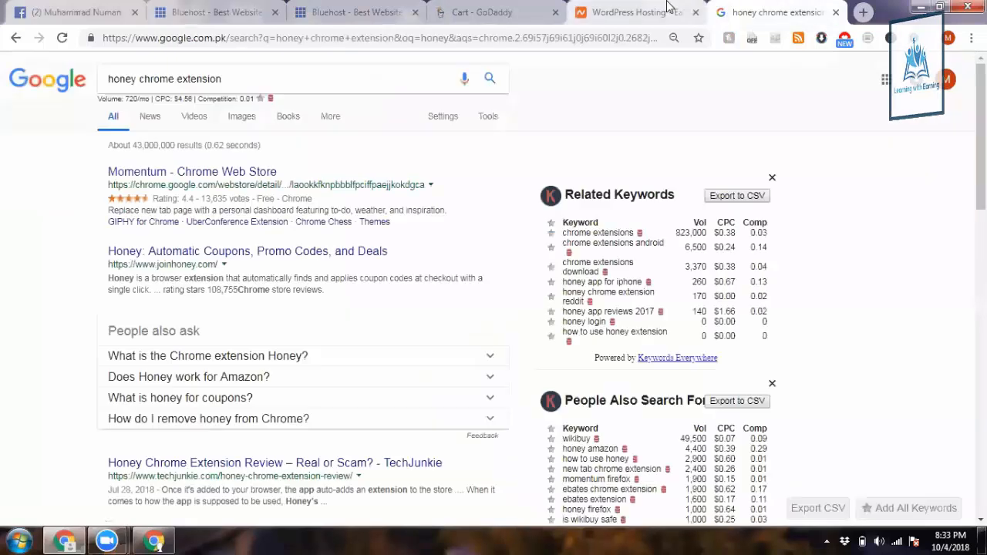
Close the browser pages for WordPress hosting, the GoDaddy cart and the honey chrome extension search
click(698, 16)
click(698, 14)
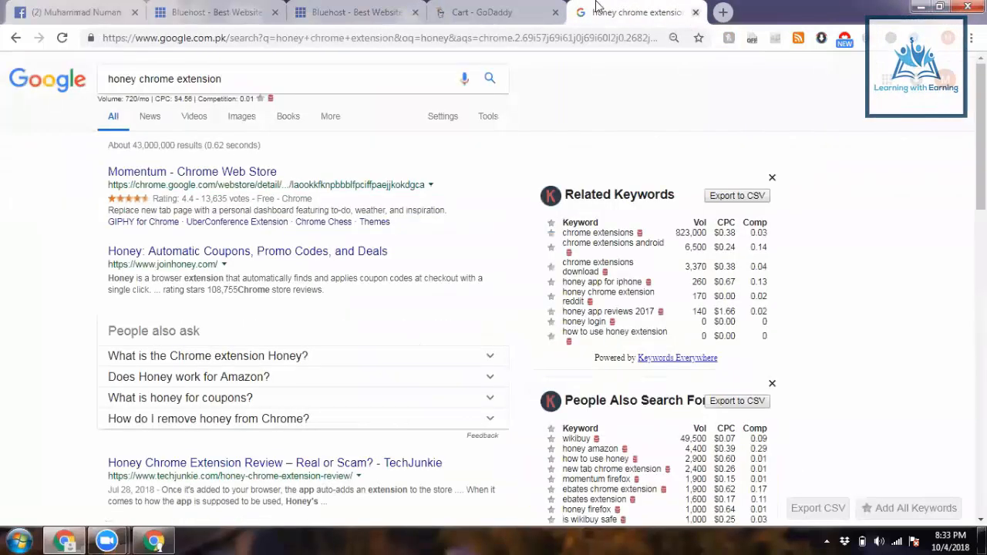
click(696, 13)
Open bluehost.com in a new browser tab and log in to the hosting account with the prefilled credentials
click(541, 11)
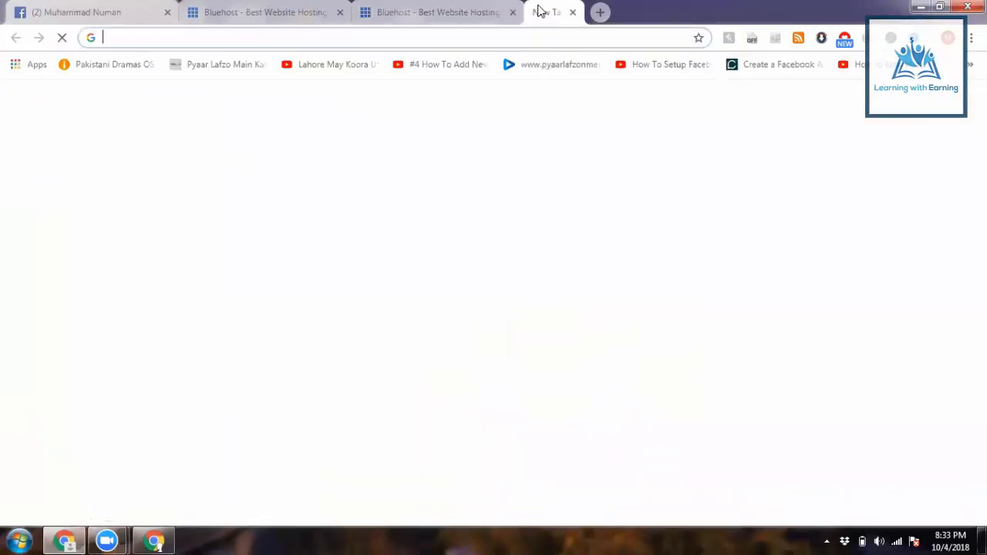
text(blu)
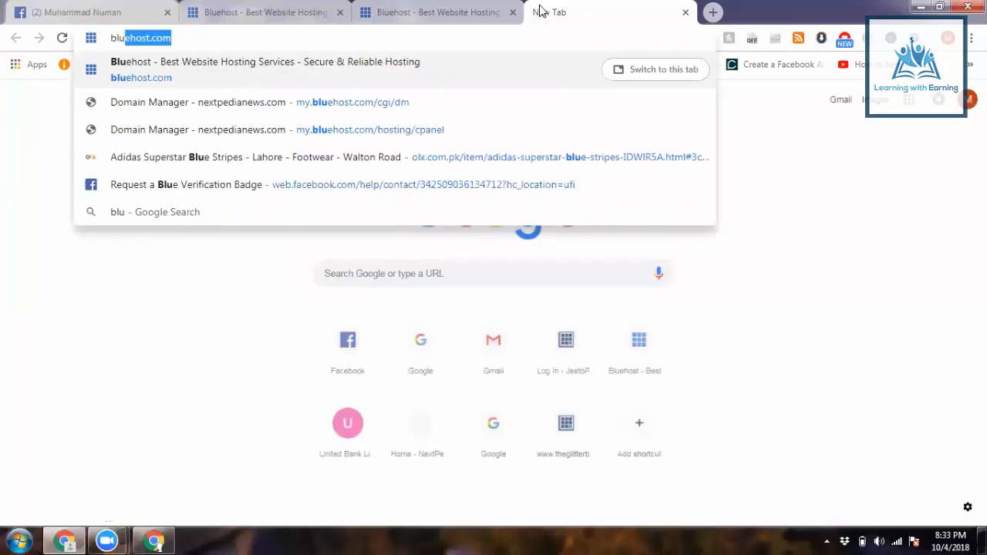
key(Return)
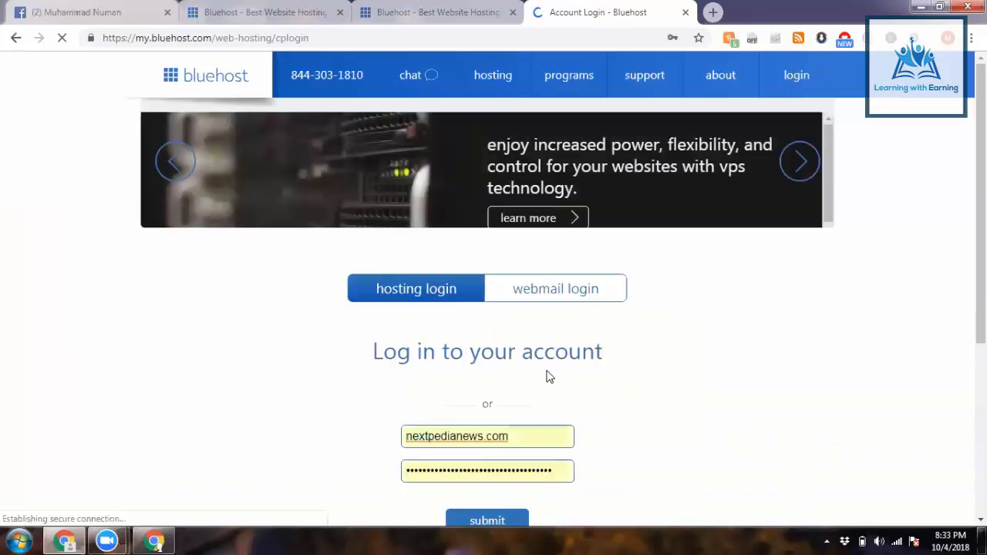
scroll(496, 367, down, 2)
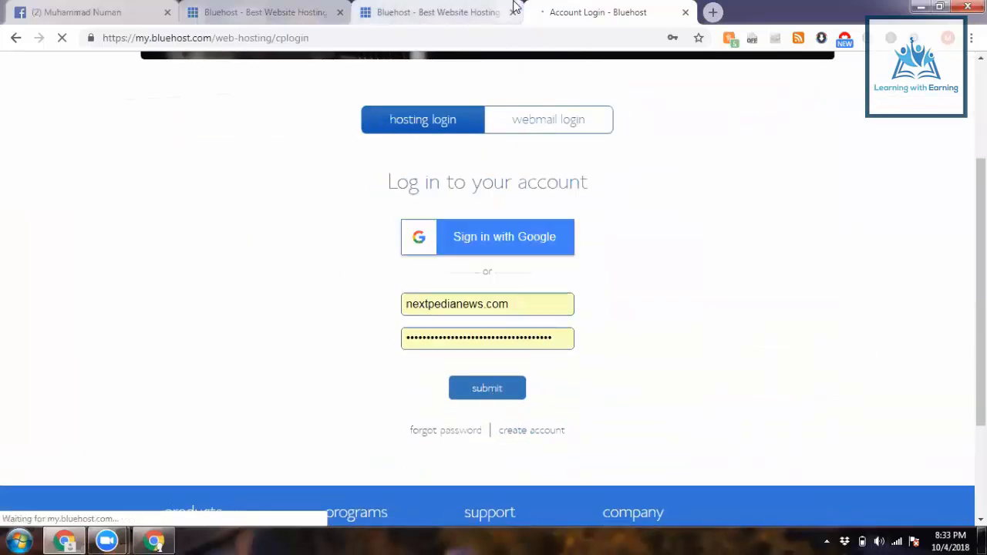
click(162, 540)
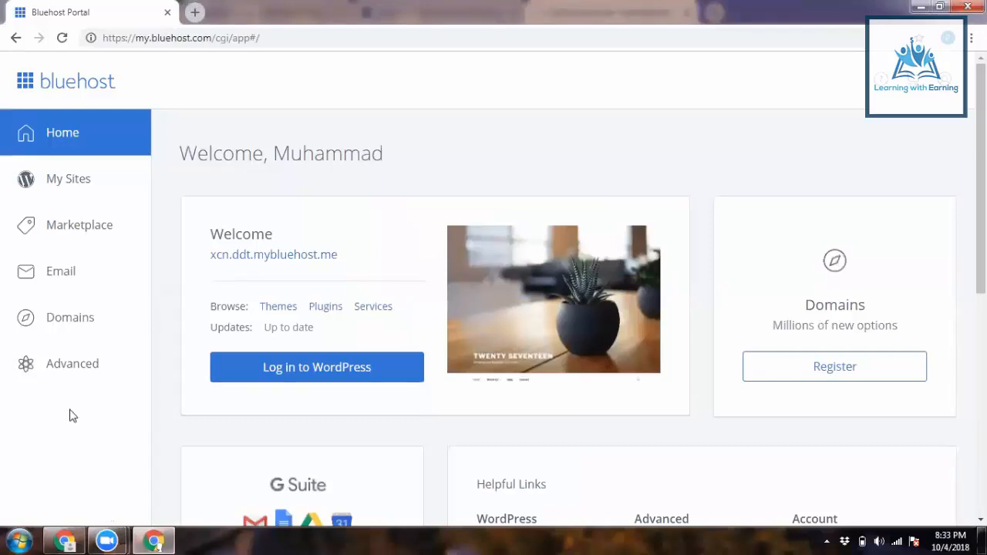
click(65, 541)
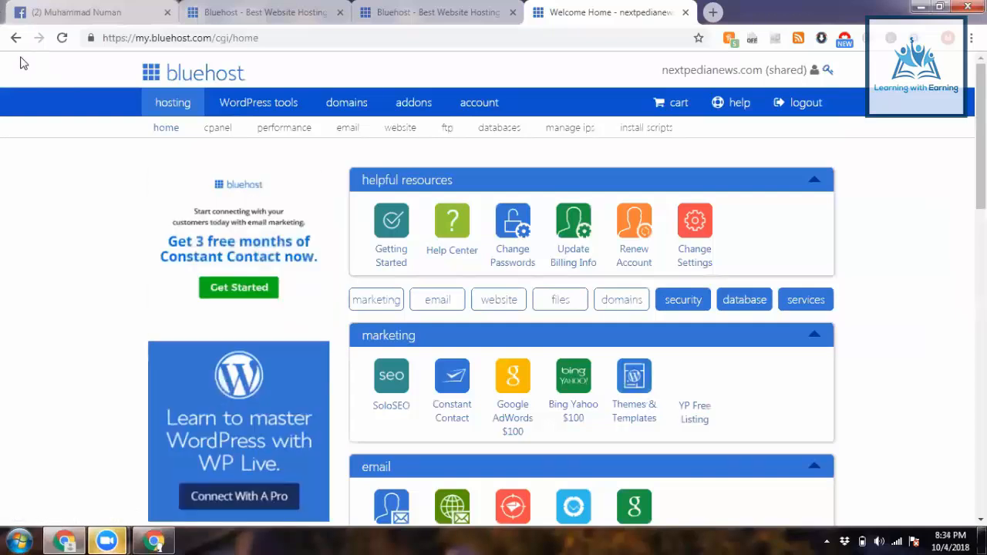
Open the WordPress tools and look through the list of hosted sites and the Updates page
click(276, 108)
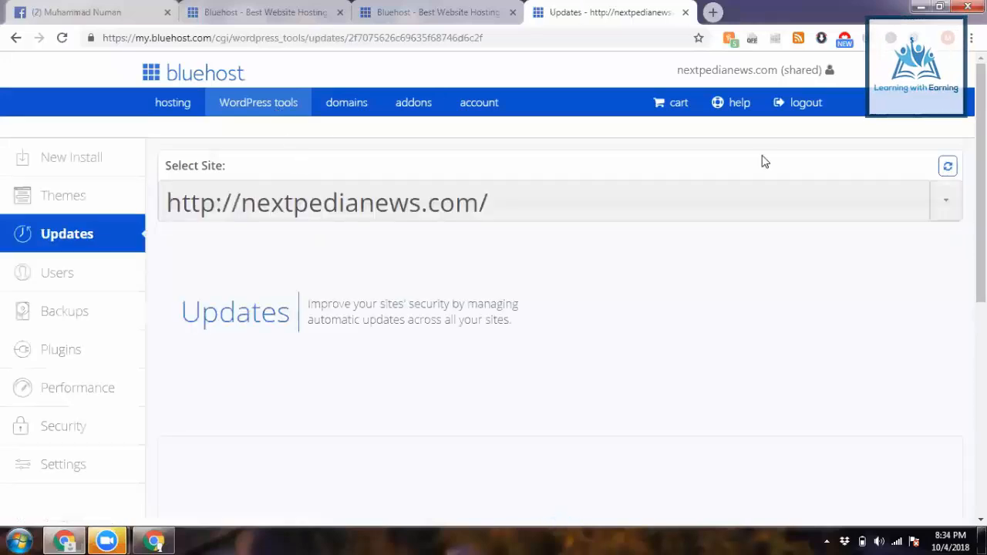
click(954, 211)
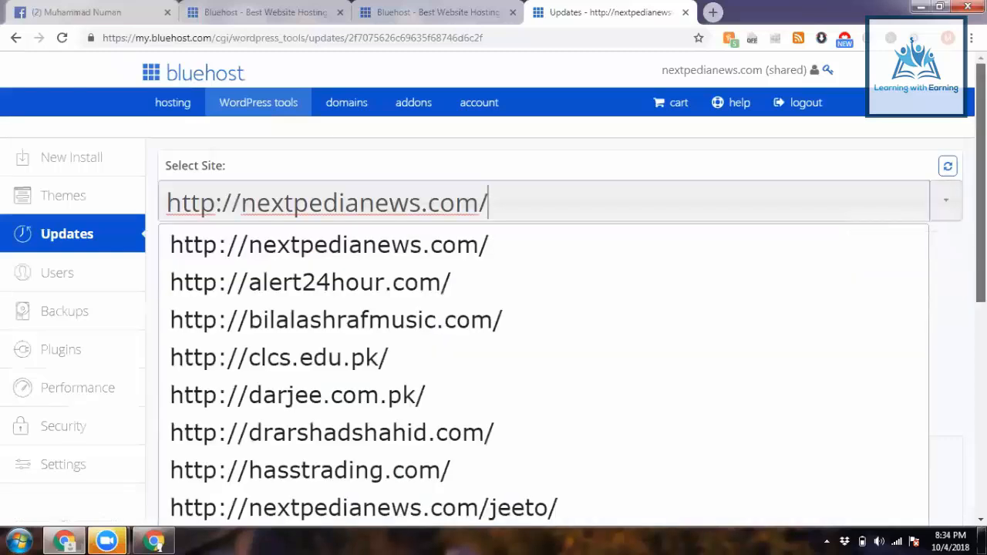
scroll(494, 293, down, 5)
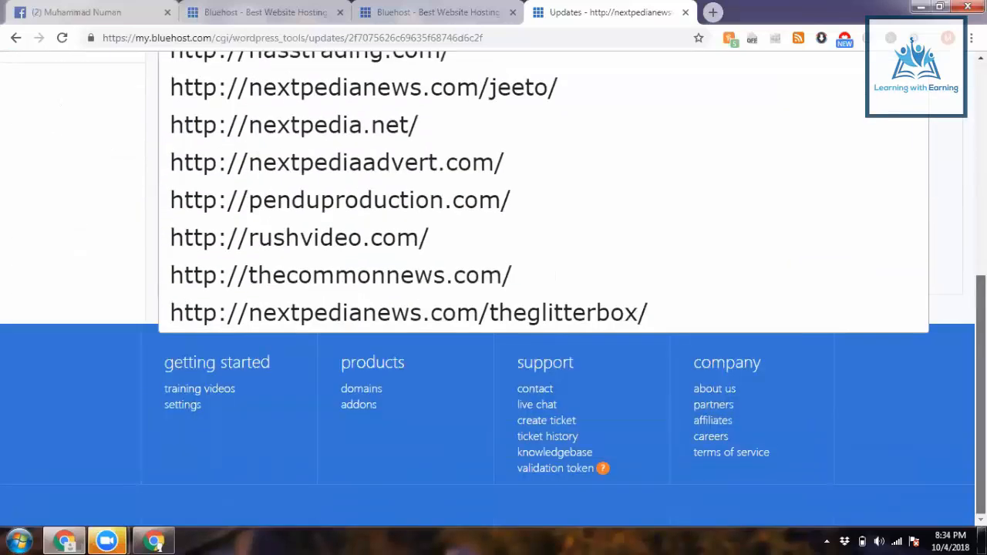
scroll(931, 205, up, 5)
click(954, 212)
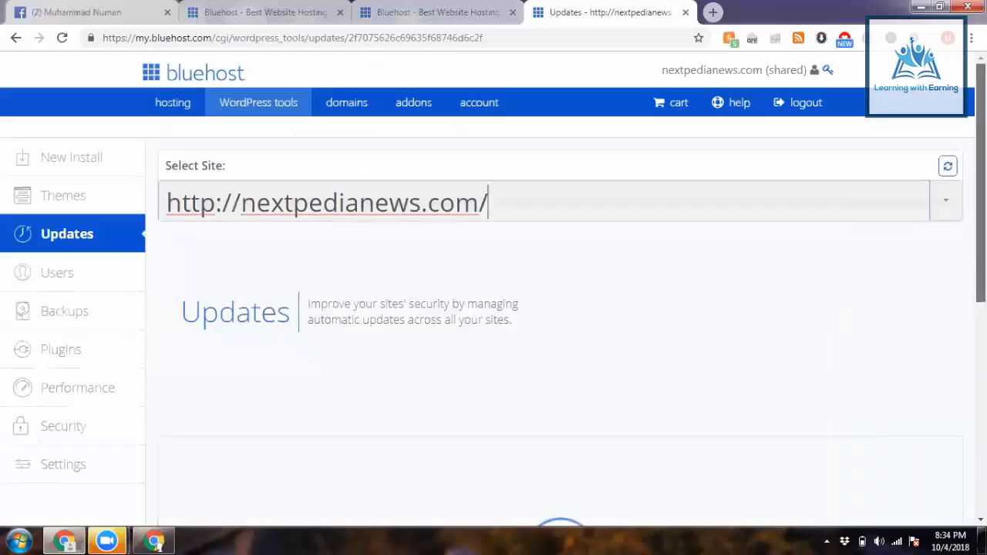
scroll(956, 218, down, 3)
scroll(586, 375, down, 1)
scroll(586, 375, up, 2)
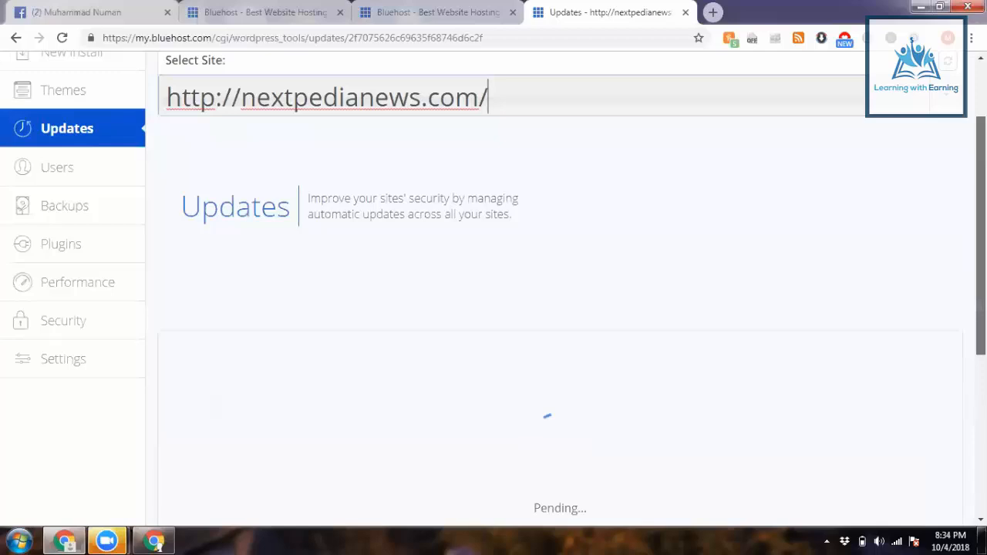
scroll(559, 289, down, 4)
scroll(594, 169, up, 5)
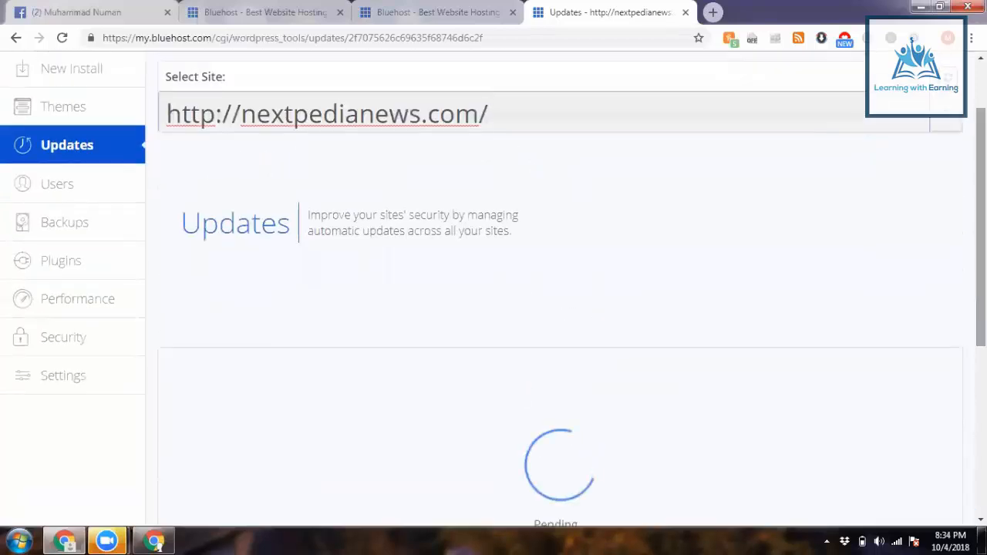
click(176, 540)
click(195, 12)
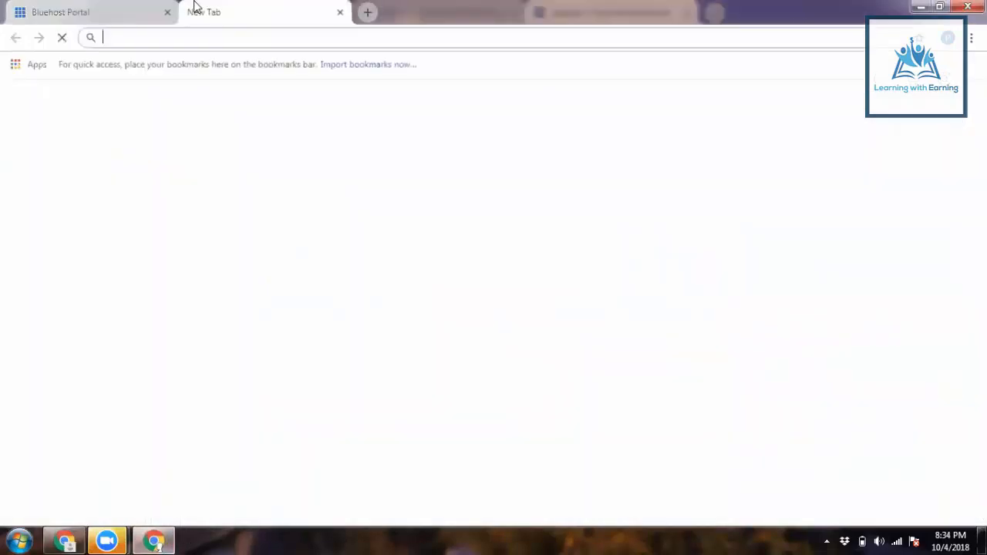
text(jeetopakistannews.com)
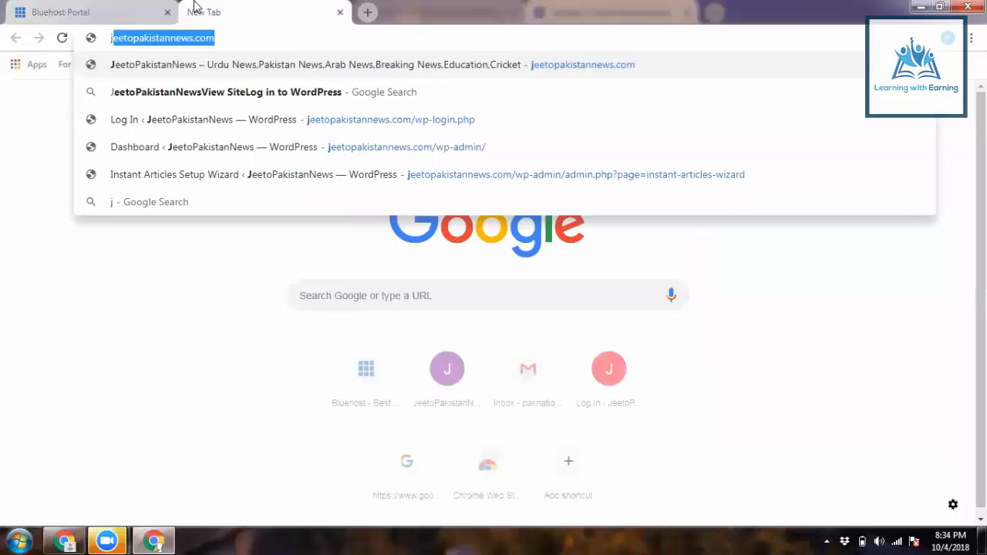
key(alt+Tab)
Prepare a blank browser tab and review the list of hosted sites on the Bluehost Updates page again
click(711, 12)
click(558, 10)
click(948, 123)
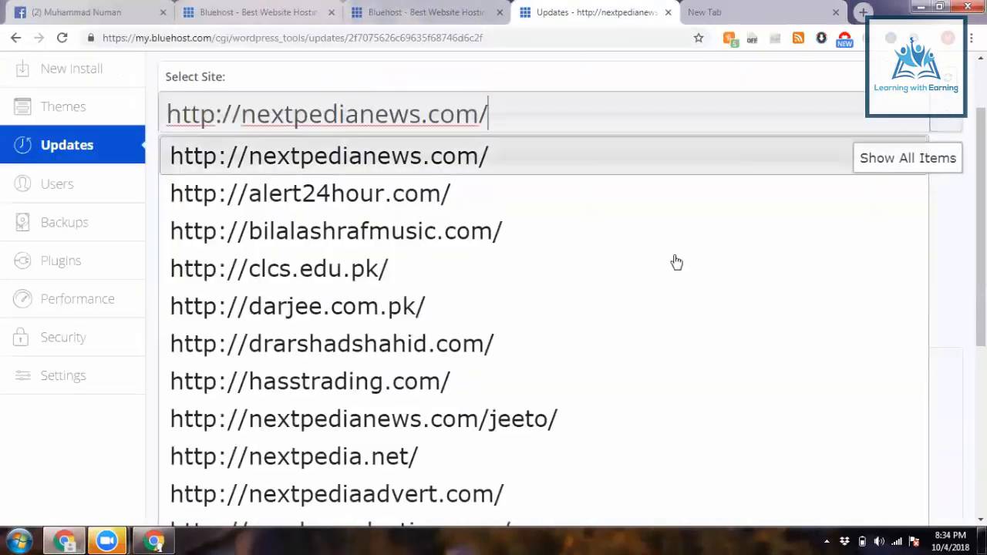
scroll(632, 362, down, 3)
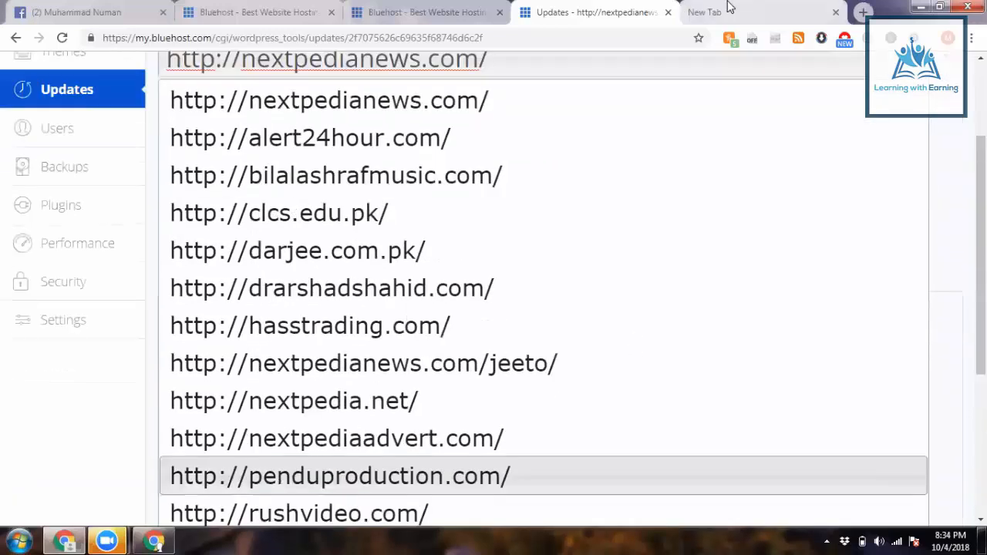
Load the WordPress admin login of jeetopakistannews.com in the blank tab and log in with the prefilled credentials
click(729, 6)
text(j)
key(Return)
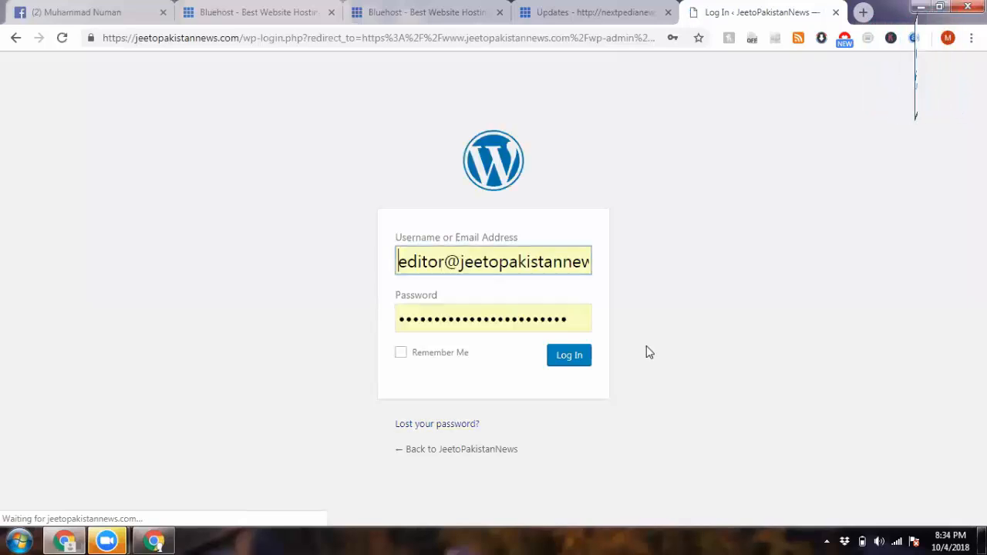
click(586, 364)
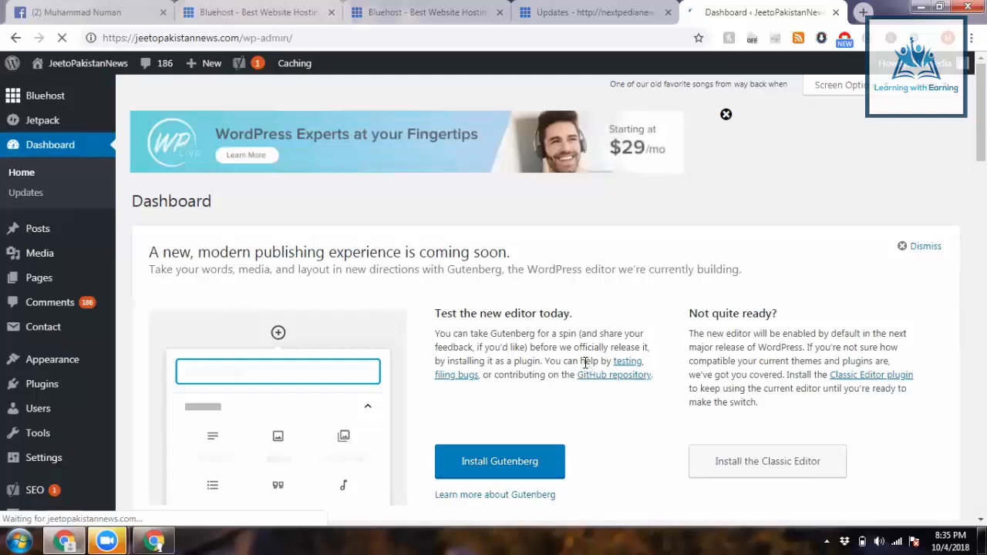
Open the JeetoPakistanNews public home page in a separate browser tab from the WordPress dashboard
scroll(586, 363, down, 7)
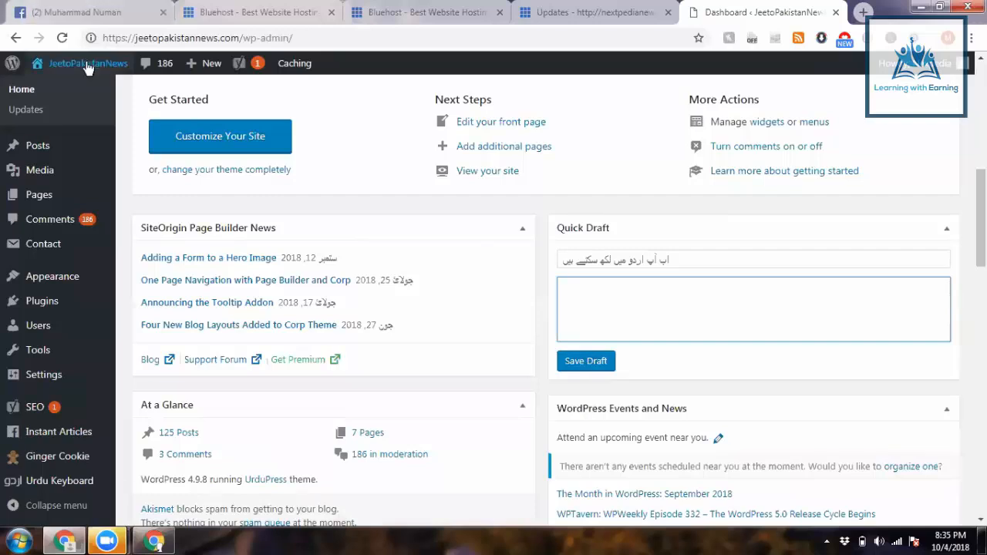
mouse_move(81, 63)
right_click(69, 90)
click(112, 100)
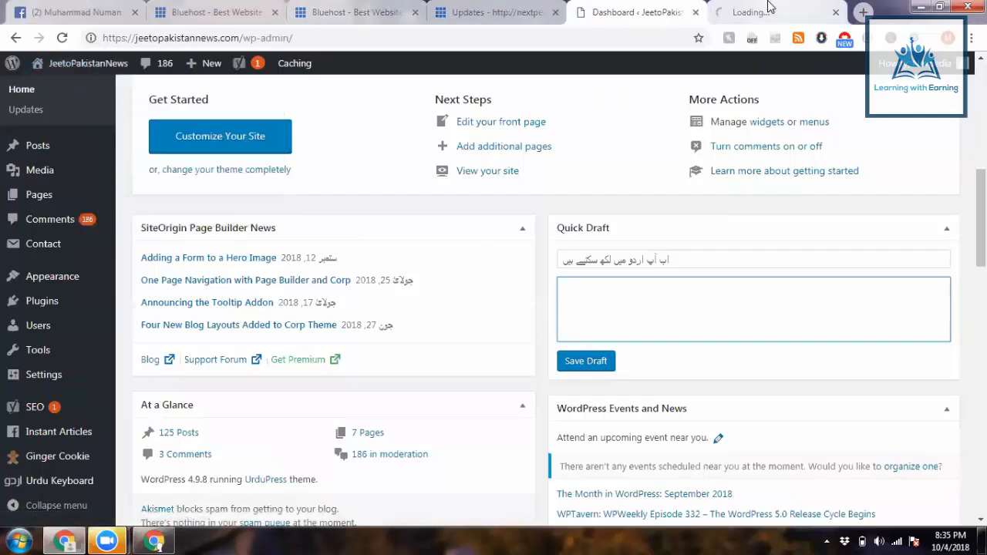
click(769, 10)
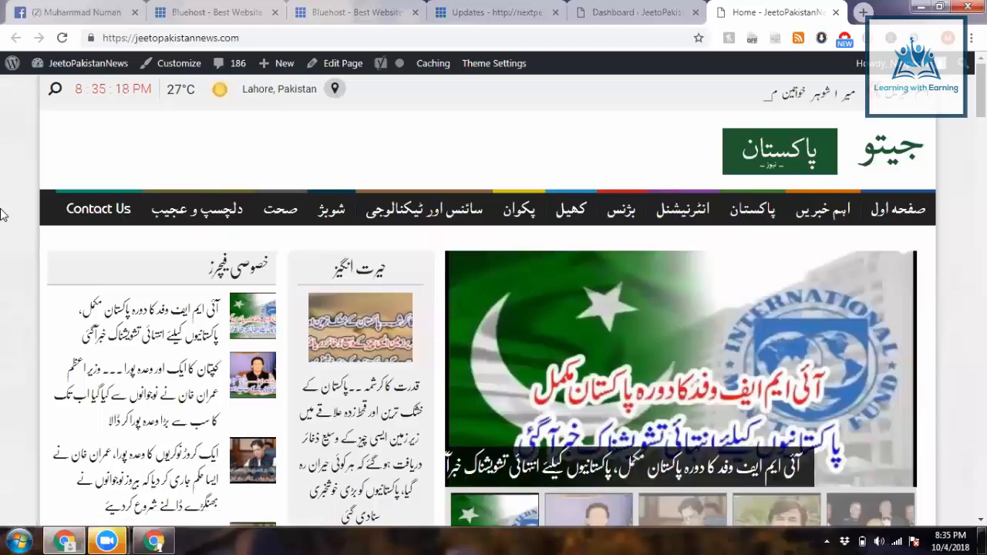
Examine the JeetoPakistanNews home page, including its category menu, featured stories and news sections
scroll(2, 214, down, 15)
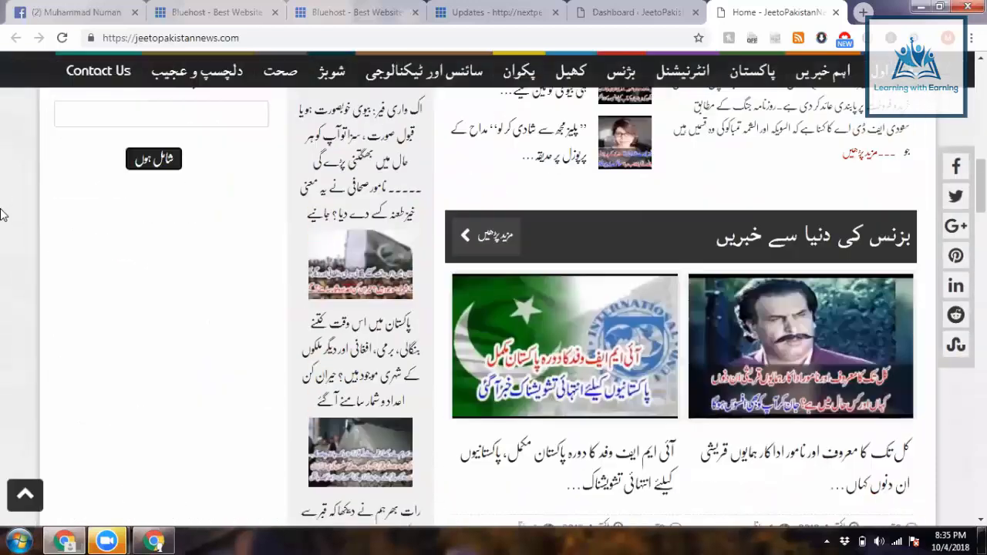
scroll(2, 215, down, 15)
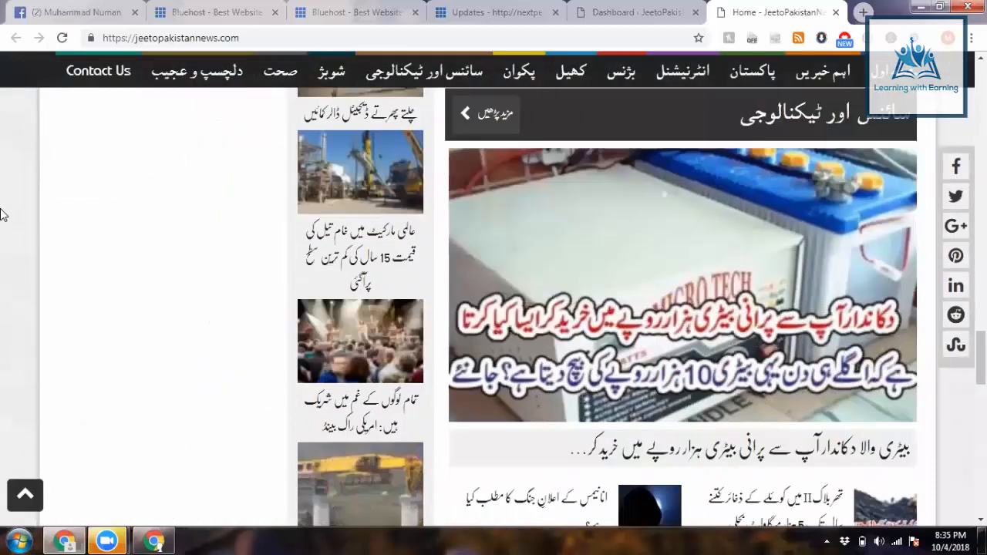
scroll(3, 215, up, 10)
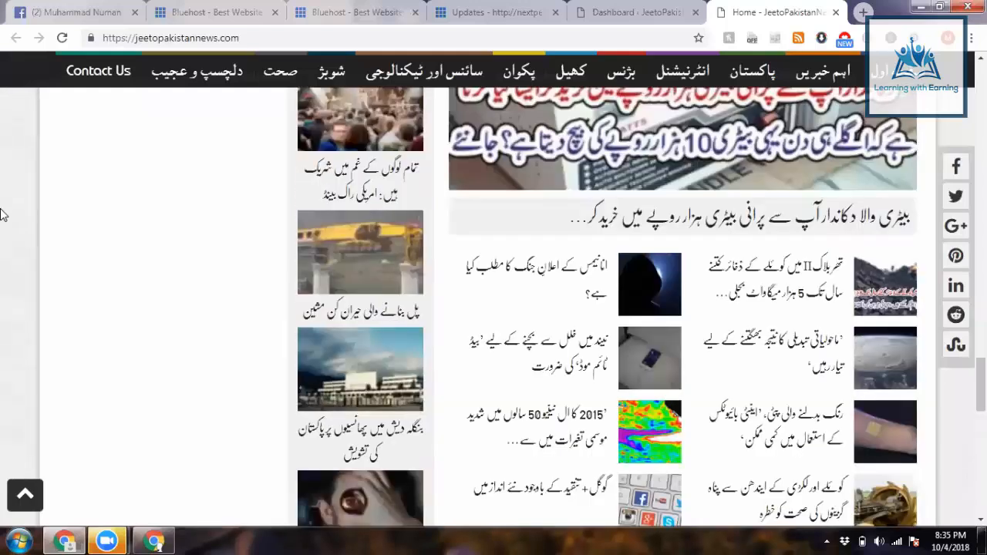
scroll(3, 215, up, 10)
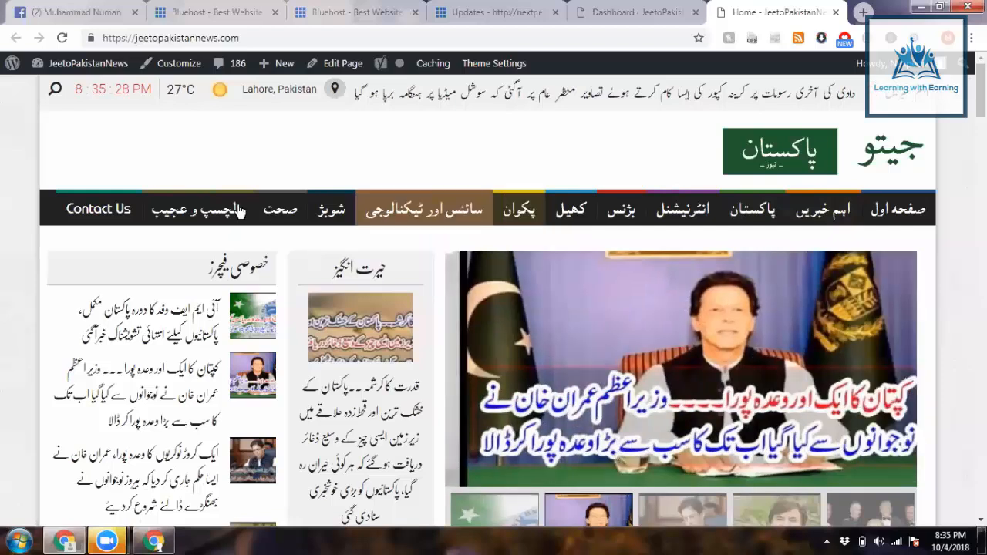
scroll(3, 289, down, 2)
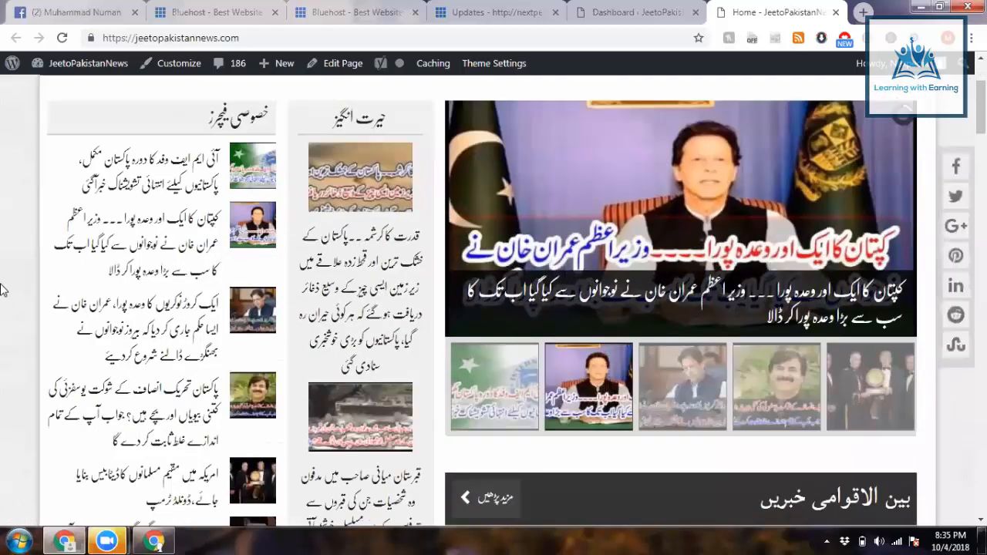
scroll(2, 290, down, 3)
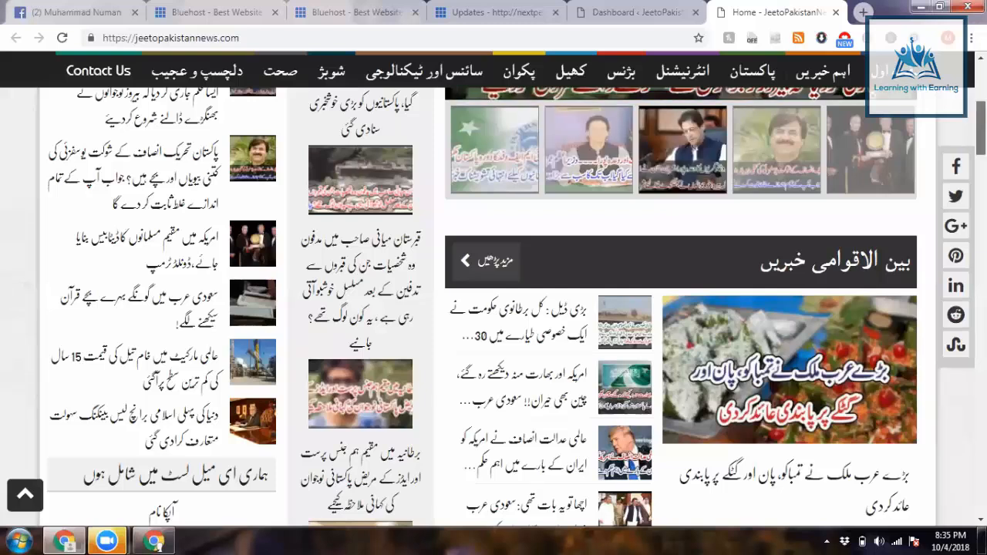
scroll(493, 291, up, 5)
scroll(488, 302, up, 2)
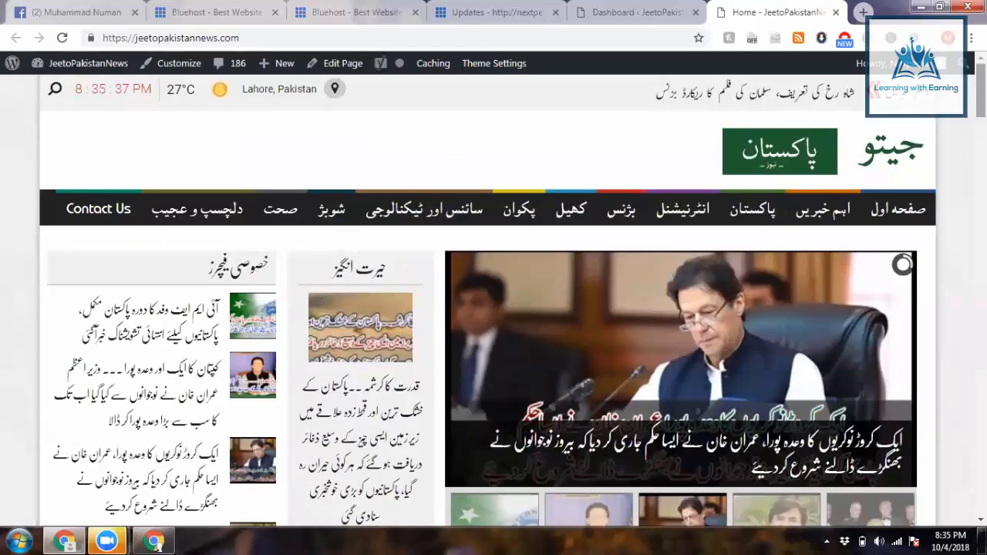
Return to the WordPress dashboard and inspect the Posts, Media and Appearance sections with their options
click(673, 8)
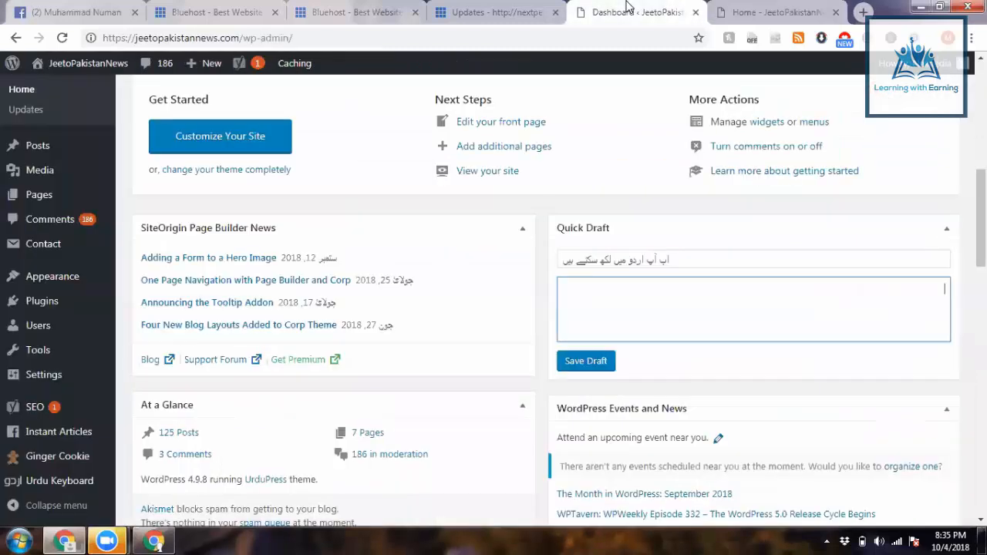
scroll(6, 239, up, 5)
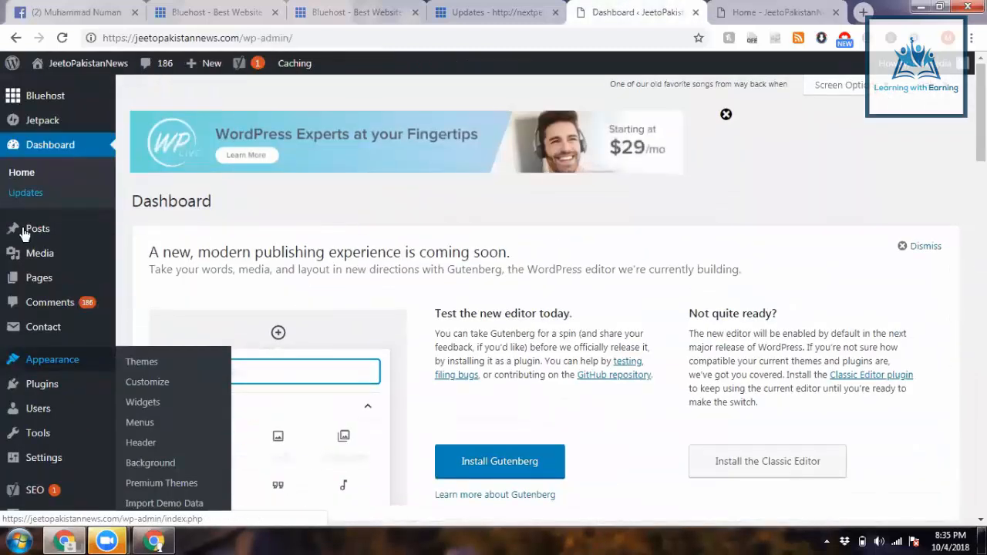
mouse_move(27, 233)
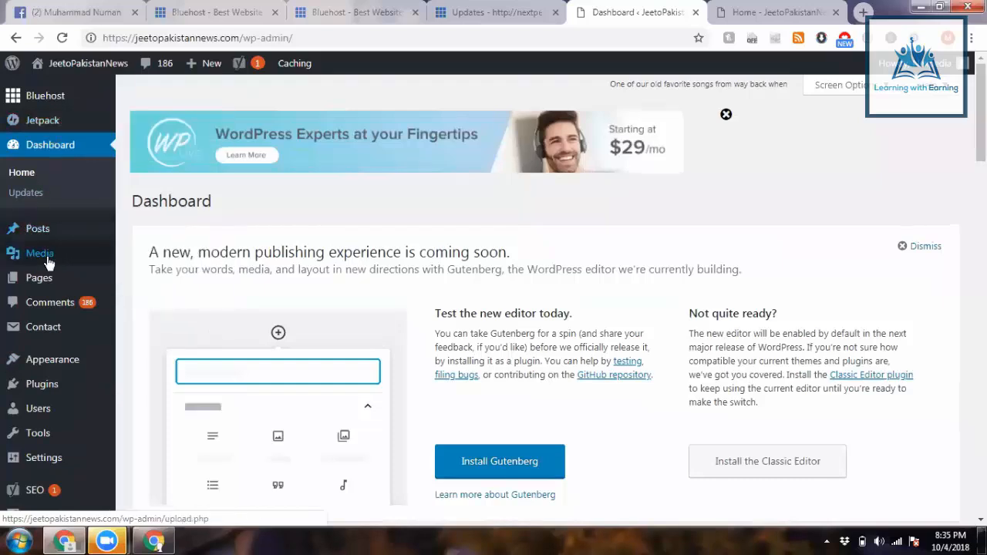
mouse_move(68, 372)
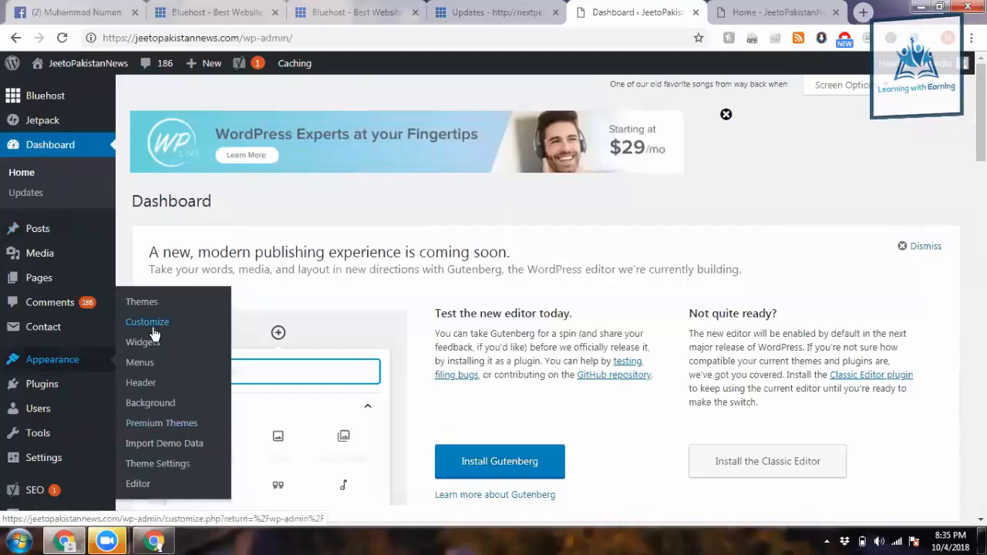
Return to the Bluehost account and open the domain list in the domains section
click(779, 12)
click(485, 8)
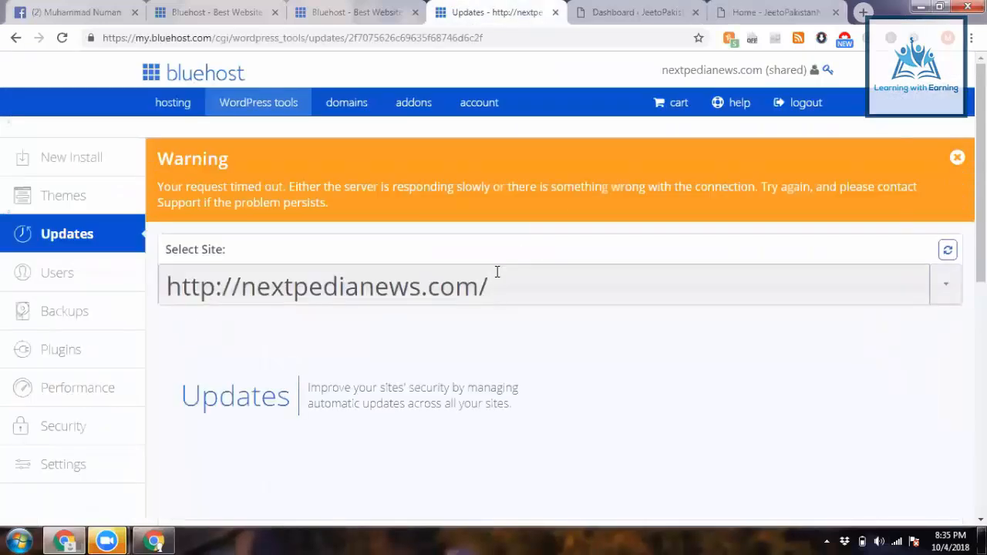
click(6, 44)
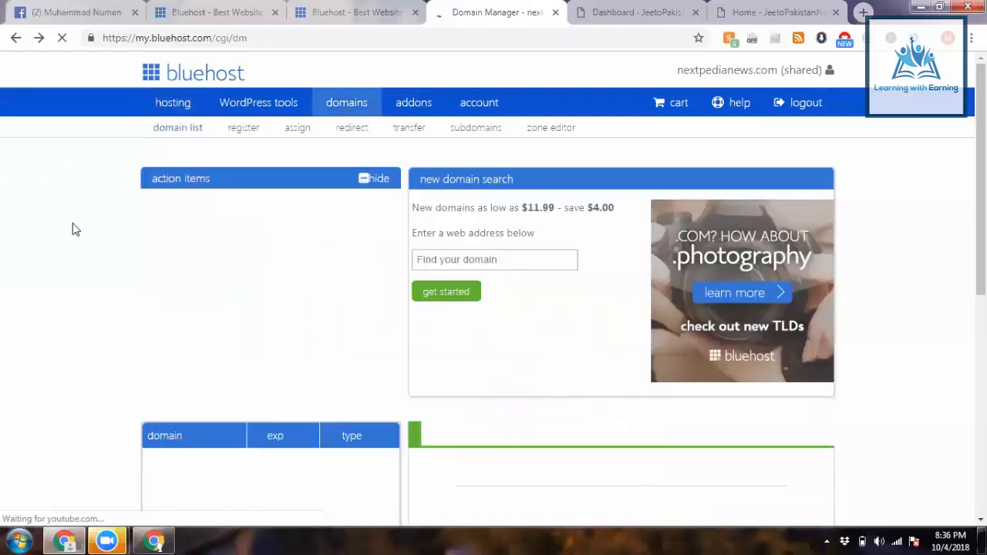
Look through the account's full domain list and view the details of urduarticles.website
scroll(72, 223, down, 2)
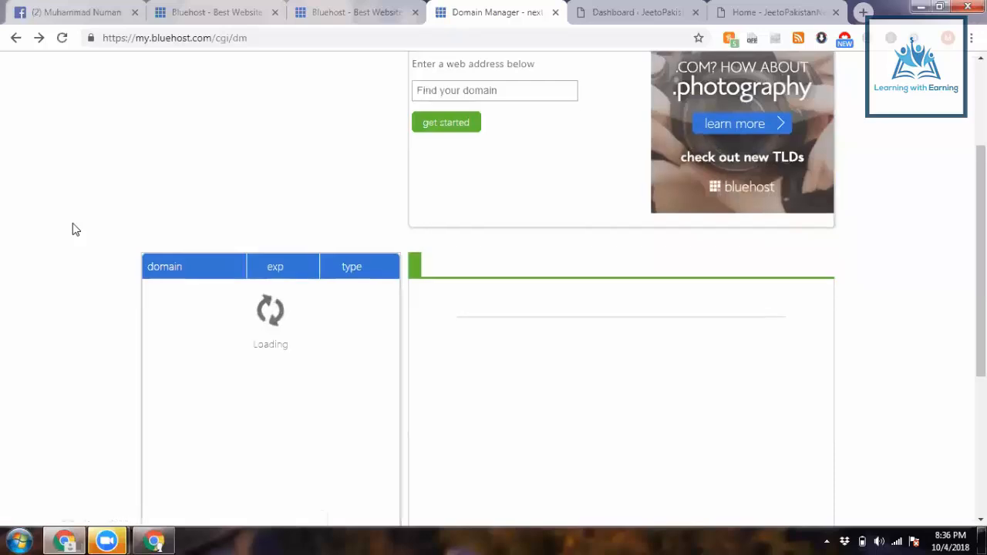
scroll(75, 229, down, 1)
scroll(75, 229, down, 2)
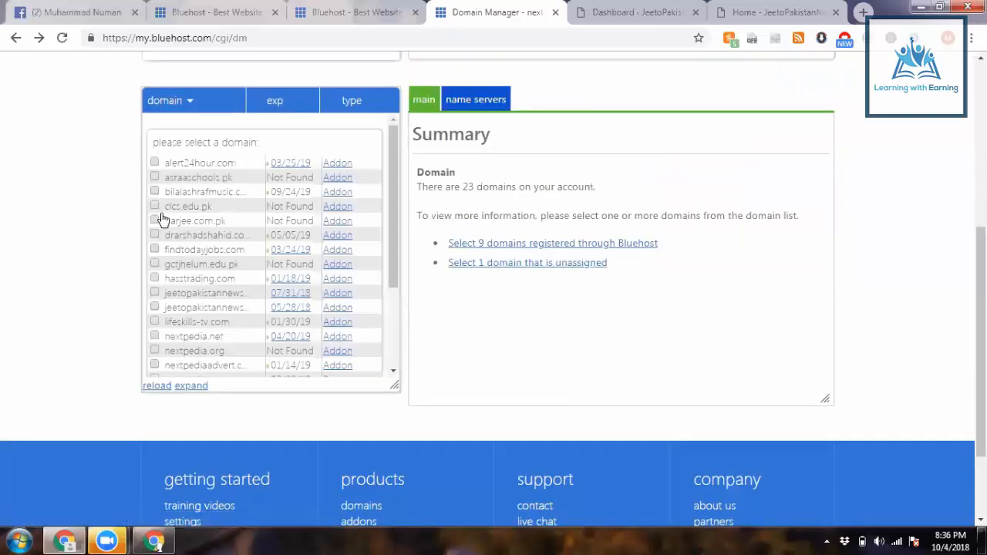
scroll(192, 232, down, 5)
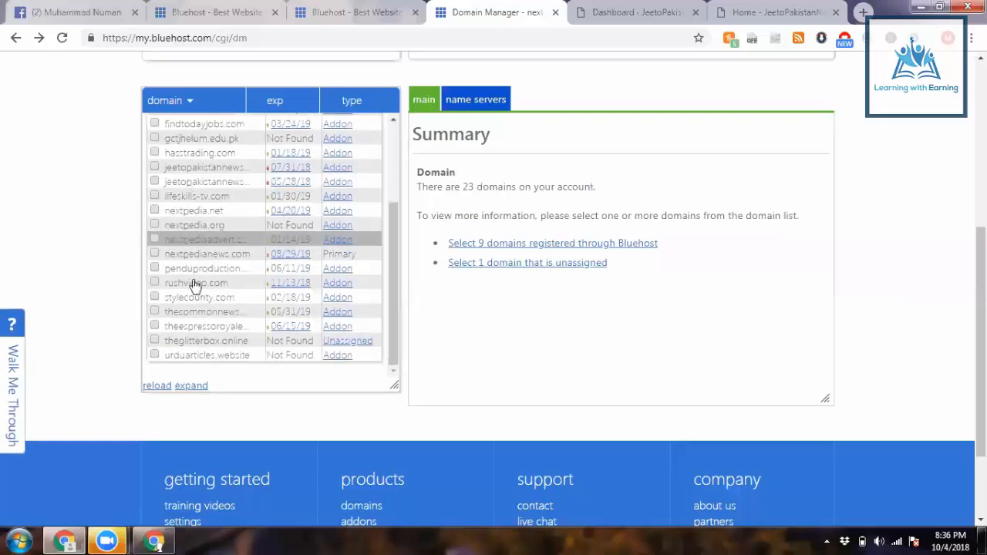
click(198, 238)
scroll(555, 231, up, 3)
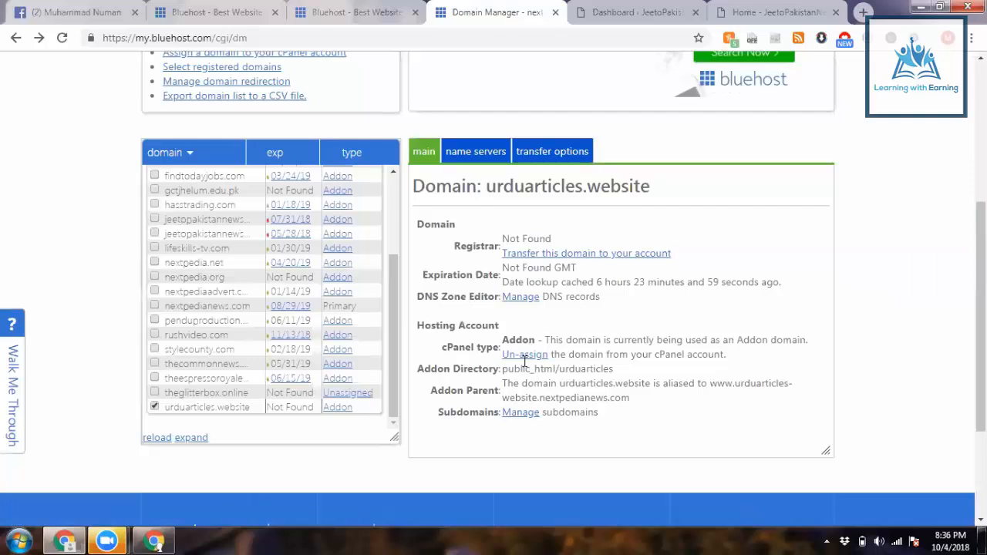
View the domain details of thecommonnews.com, stylecounty.com, penduproduction.com, nextpedianews.com, nextpediaadvert.com and nextpedia.org one after another
click(220, 363)
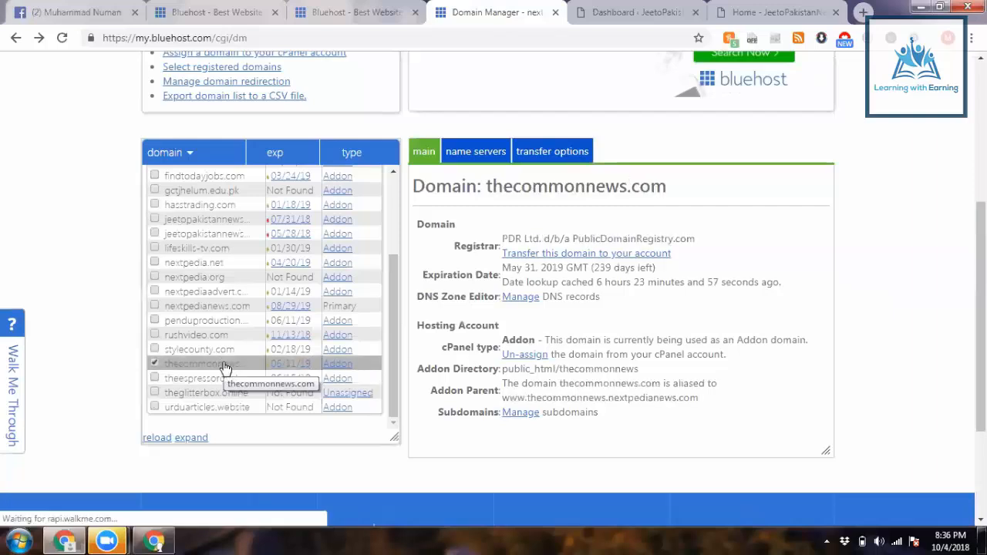
click(230, 349)
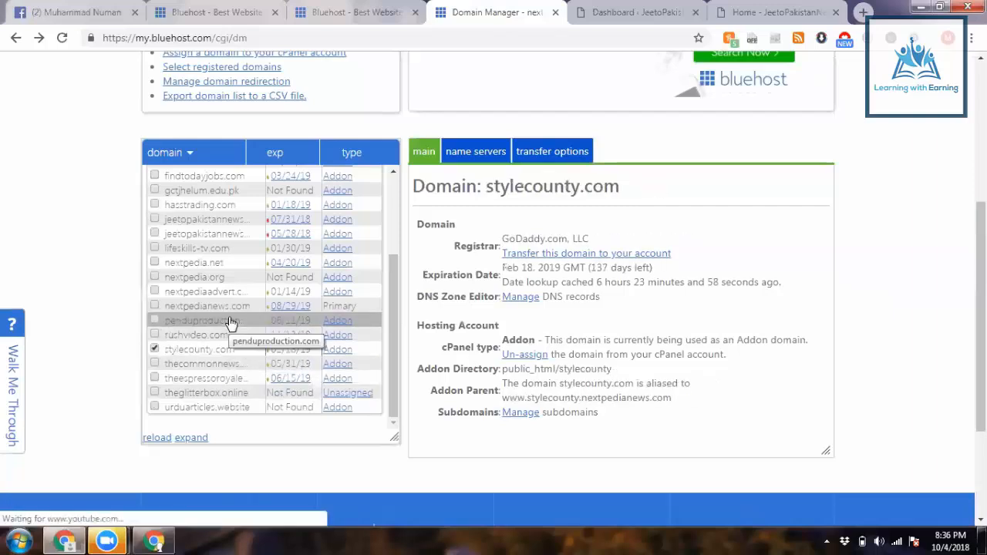
click(231, 321)
click(232, 306)
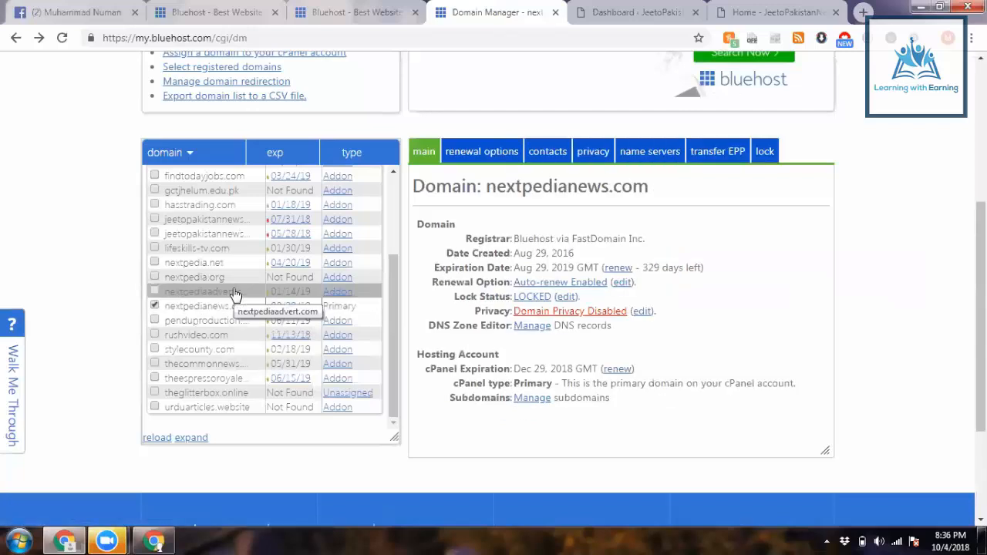
click(235, 293)
click(236, 281)
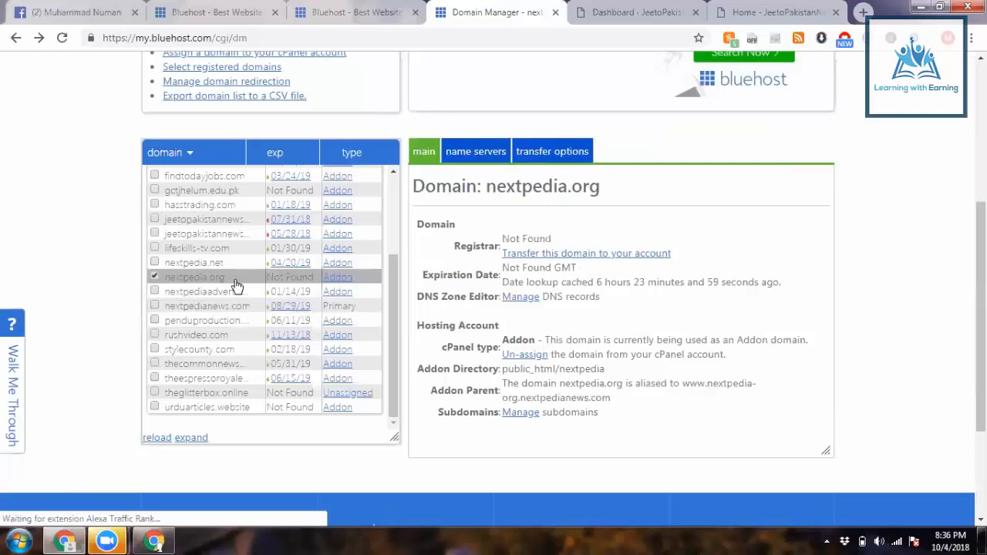
View the domain details of nextpedia.net, lifeskills-tv.com, jeetopakistannews.website and jeetopakistannews.space
click(241, 266)
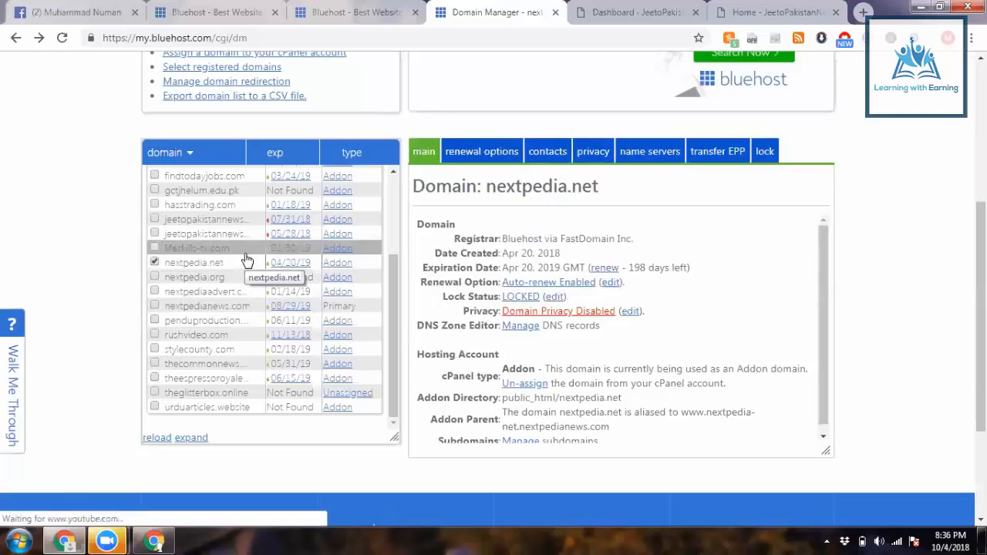
click(245, 248)
click(248, 234)
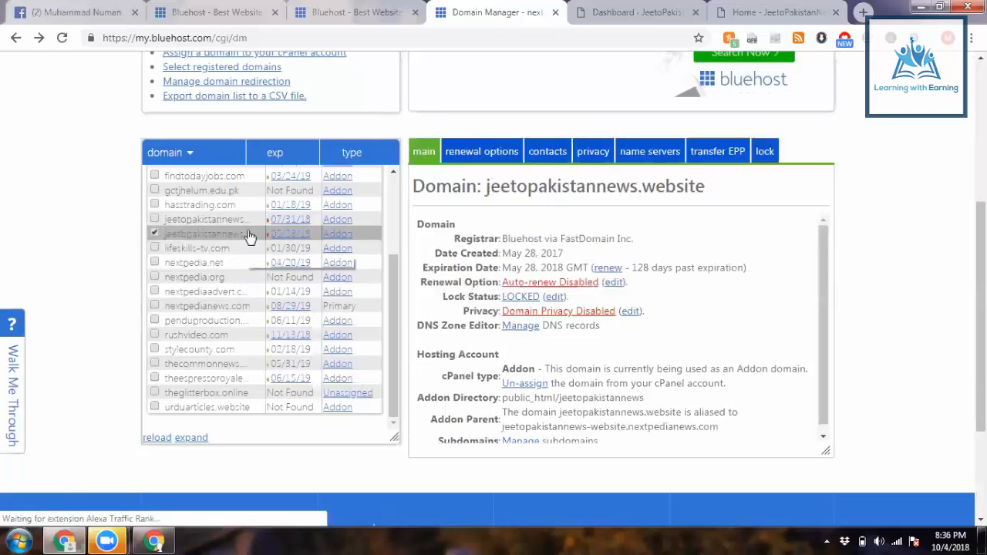
click(253, 219)
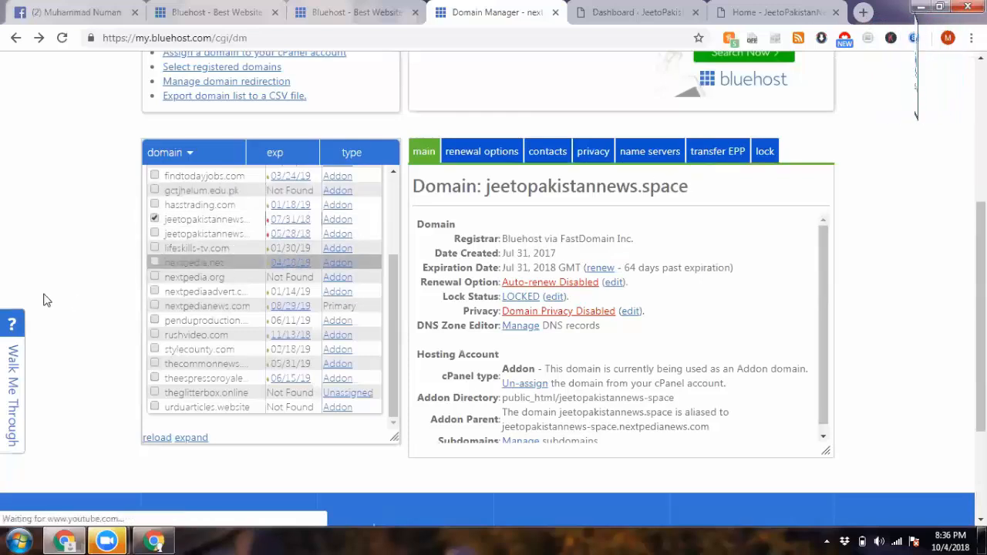
Compare the JeetoPakistanNews WordPress dashboard with its public home page and the Bluehost domain manager
click(634, 12)
click(773, 12)
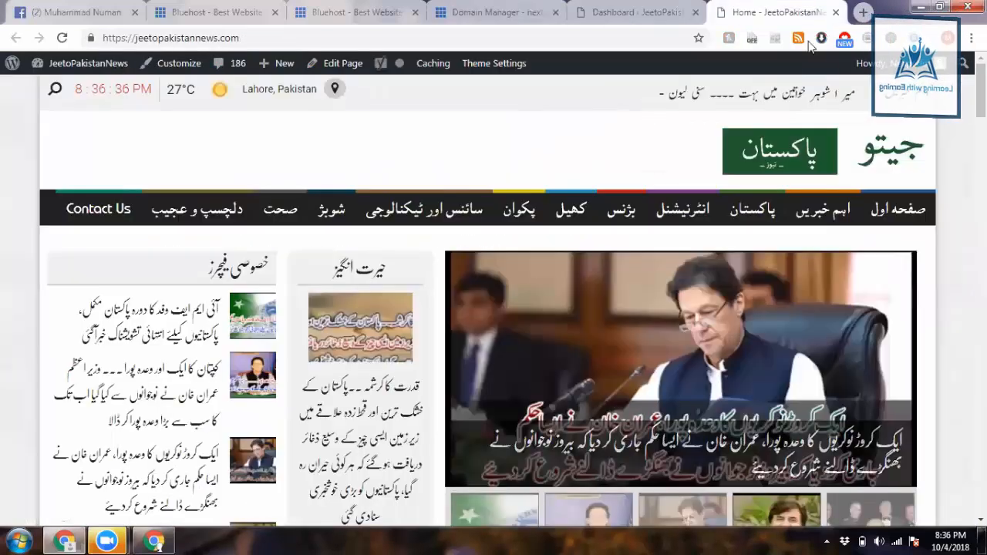
click(667, 9)
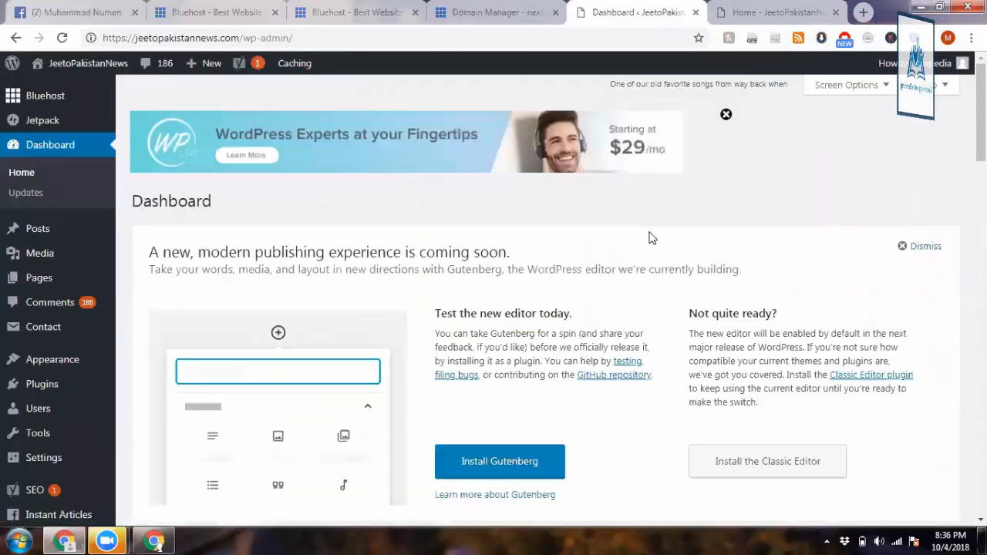
click(773, 12)
click(478, 13)
click(773, 12)
click(633, 12)
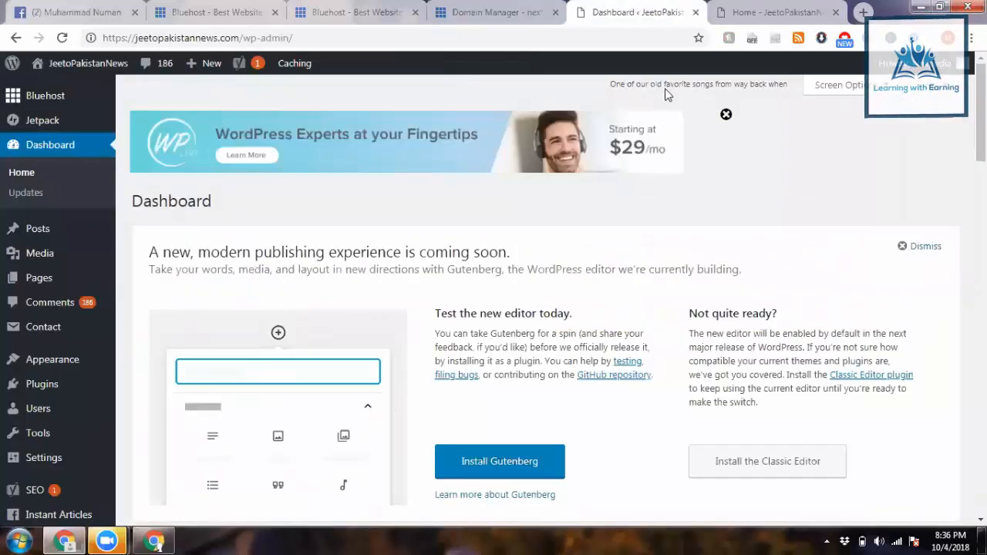
Show the Bluehost public home page and look through the news sections of the JeetoPakistanNews home page
click(381, 10)
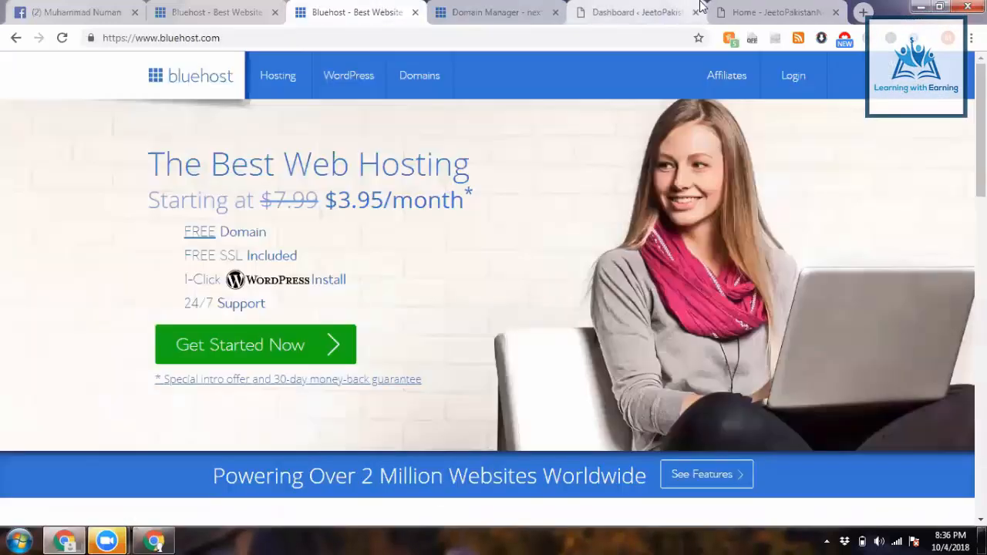
click(773, 12)
scroll(2, 226, down, 15)
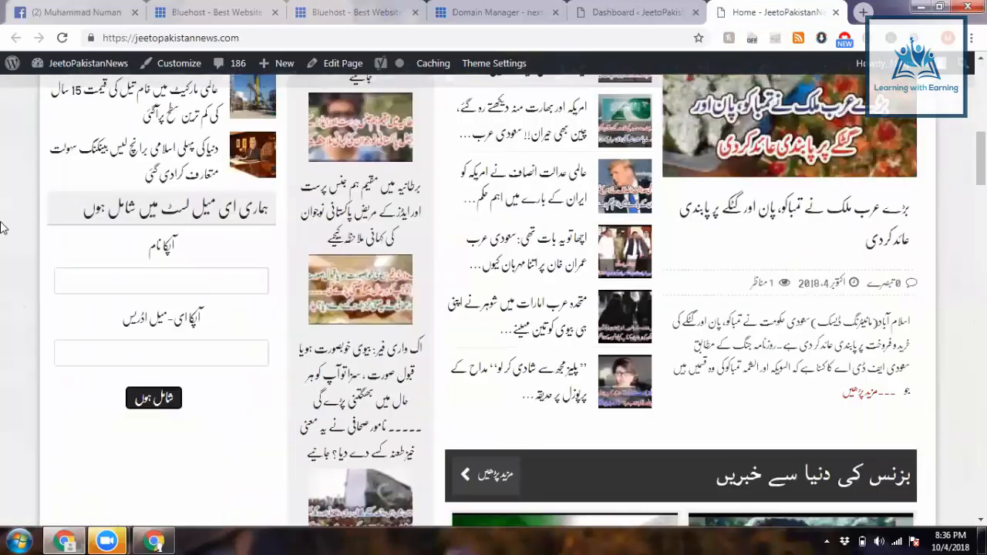
scroll(3, 225, up, 15)
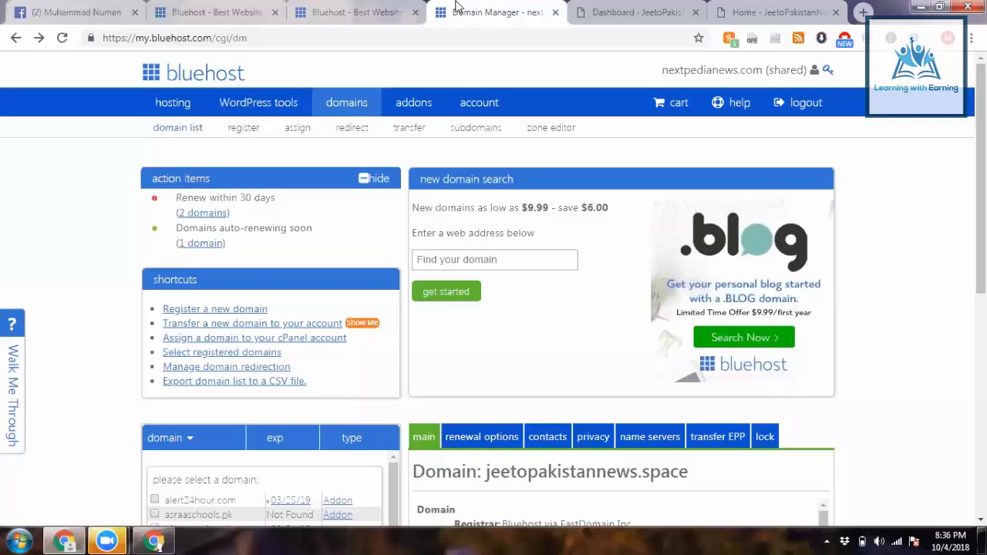
Review the JeetoPakistanNews dashboard and public site, the Bluehost home page and the domain manager, ending on the dashboard
click(606, 9)
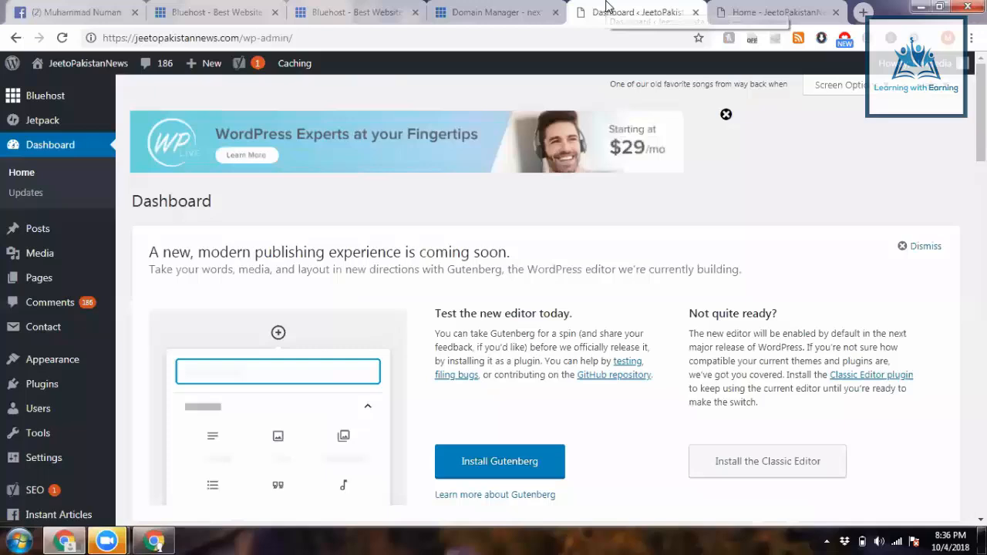
click(810, 7)
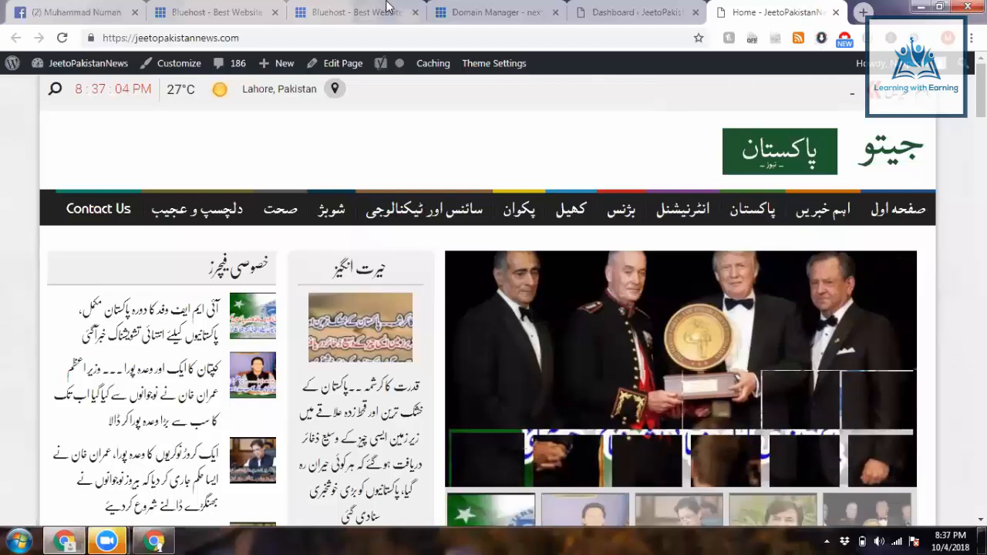
click(354, 12)
click(493, 12)
click(636, 11)
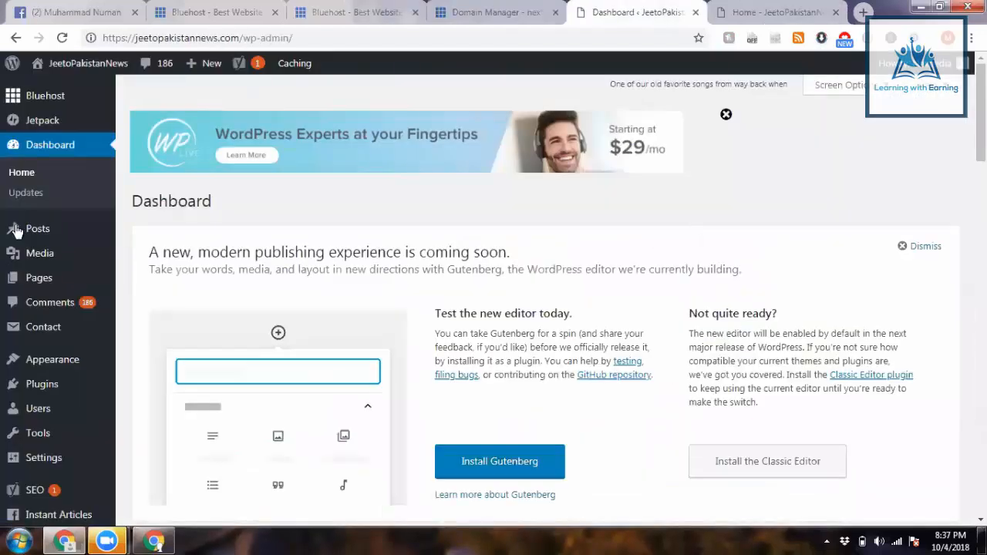
Recheck the JeetoPakistanNews public site and the Bluehost domain manager, and look down the WordPress dashboard page
click(826, 10)
click(636, 11)
click(534, 8)
click(605, 9)
scroll(371, 484, down, 9)
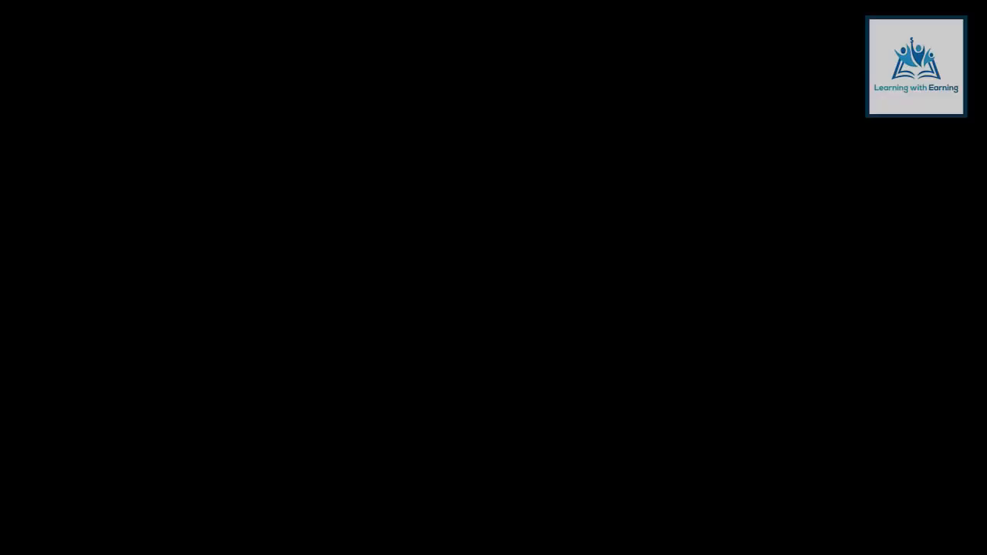